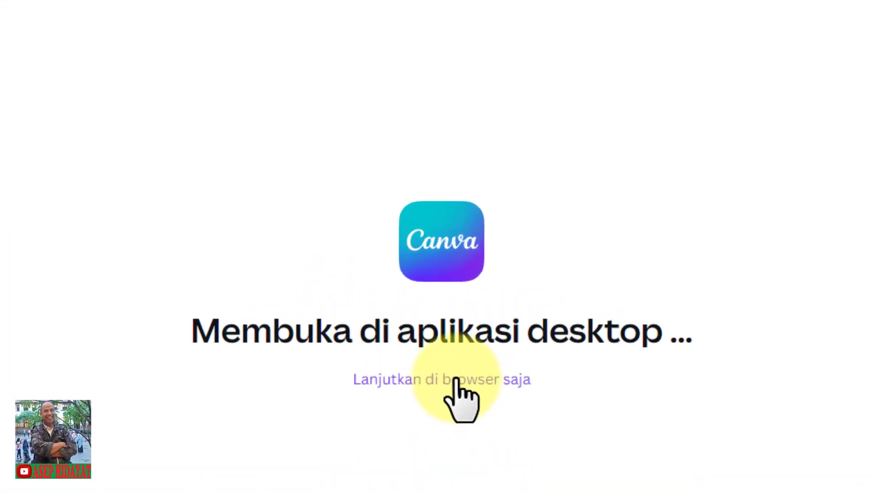
Create a new blank Doc in Canva, continuing in the browser instead of the desktop app
click(457, 380)
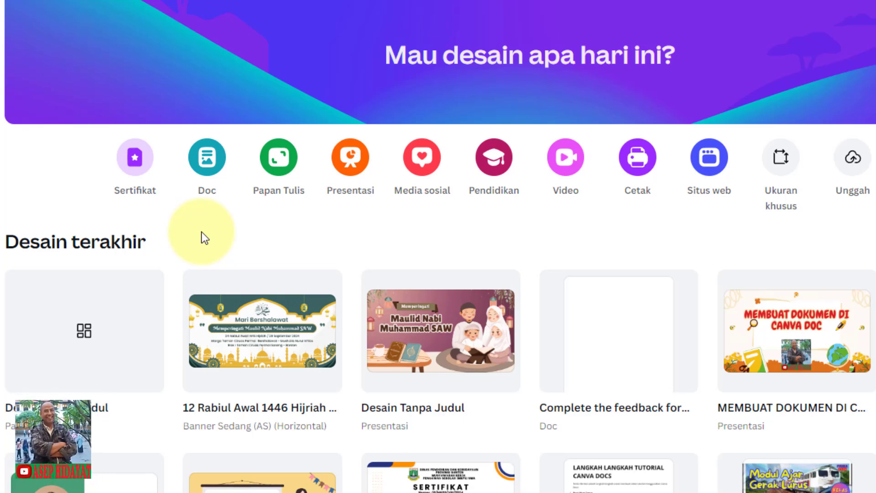
click(208, 158)
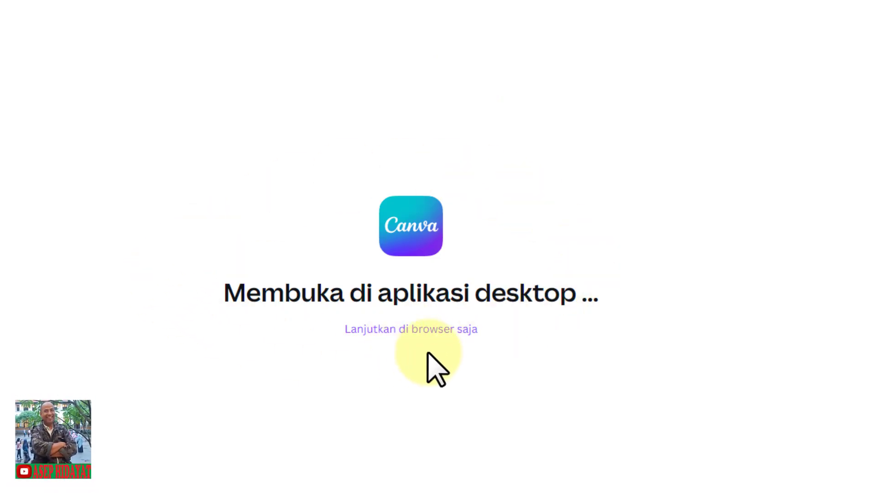
click(418, 326)
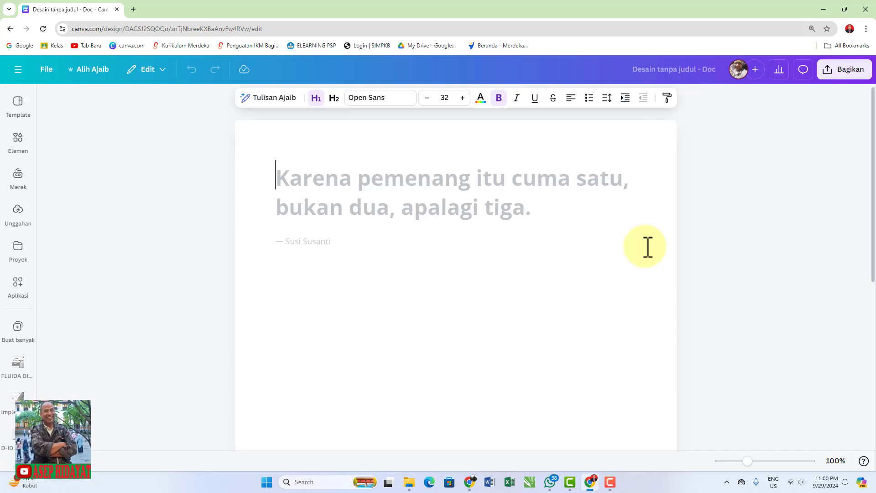
Name the document "Latihan Canva Docs"
click(632, 69)
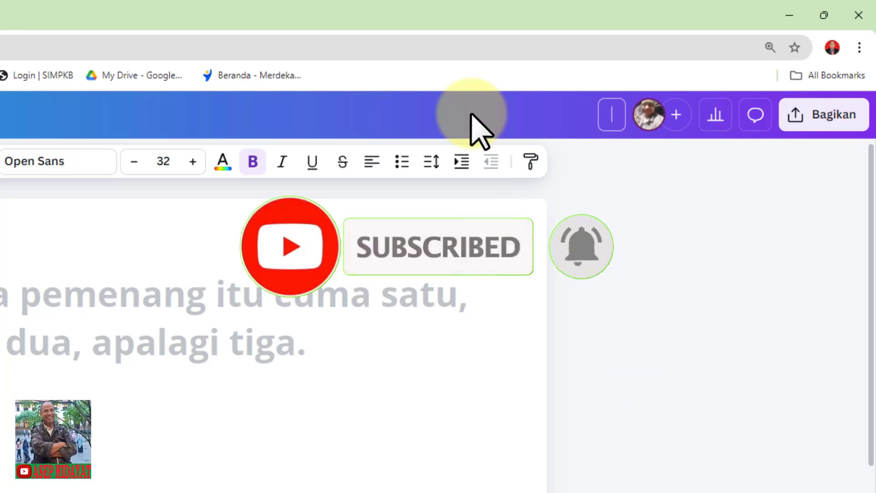
text(Latihan Canva Docs)
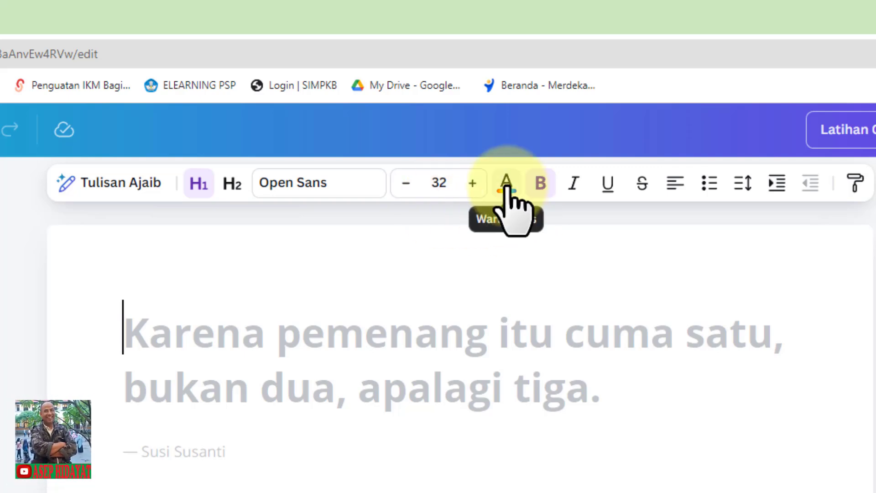
Open the quick-action list at the document's first line and look through its insert options
click(539, 197)
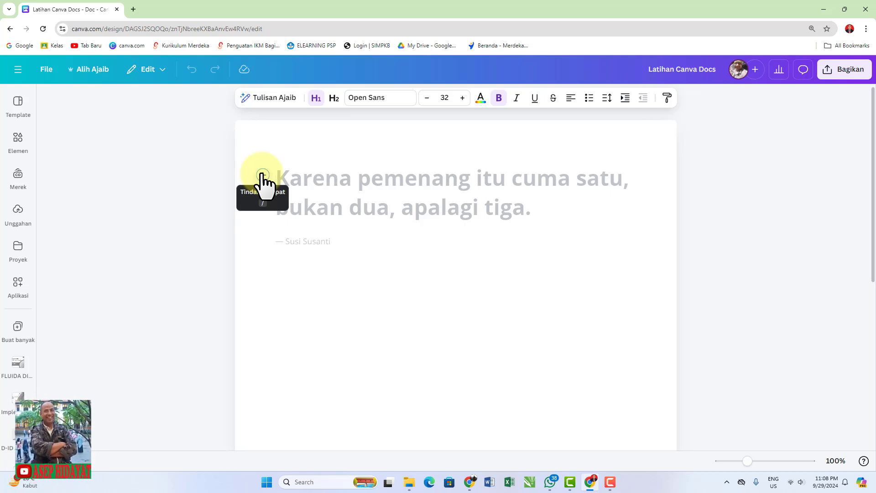
click(263, 175)
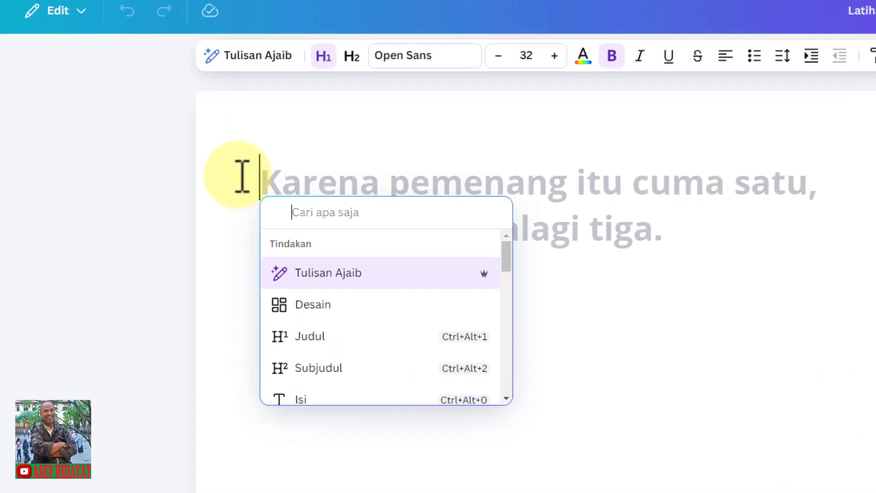
drag(505, 263, 504, 338)
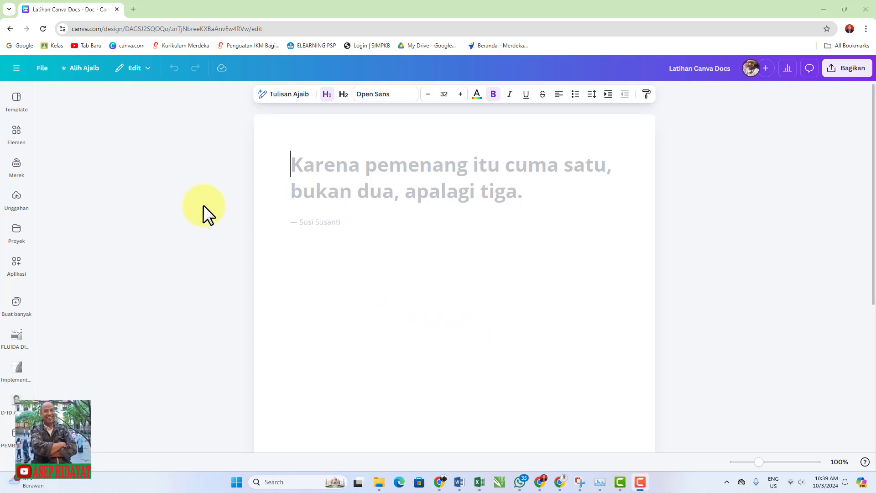
Browse all recently used Doc templates and apply the yellow Subject Lesson Plan template to the document
click(16, 98)
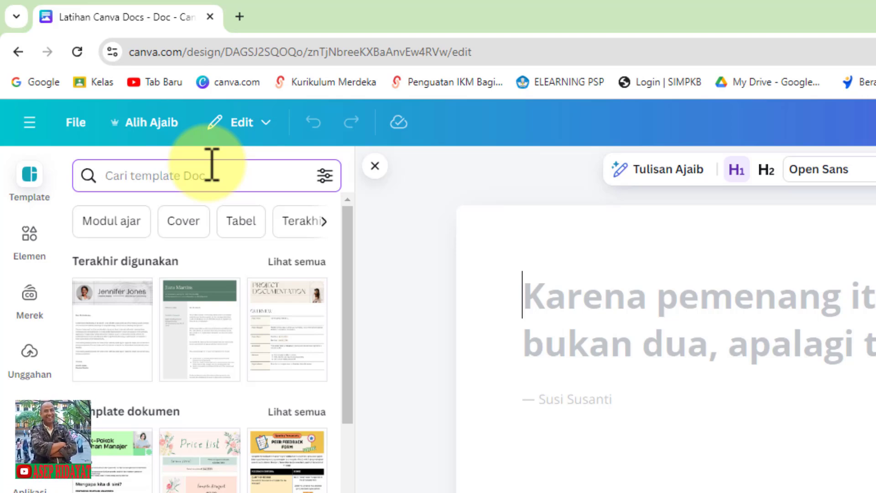
click(292, 262)
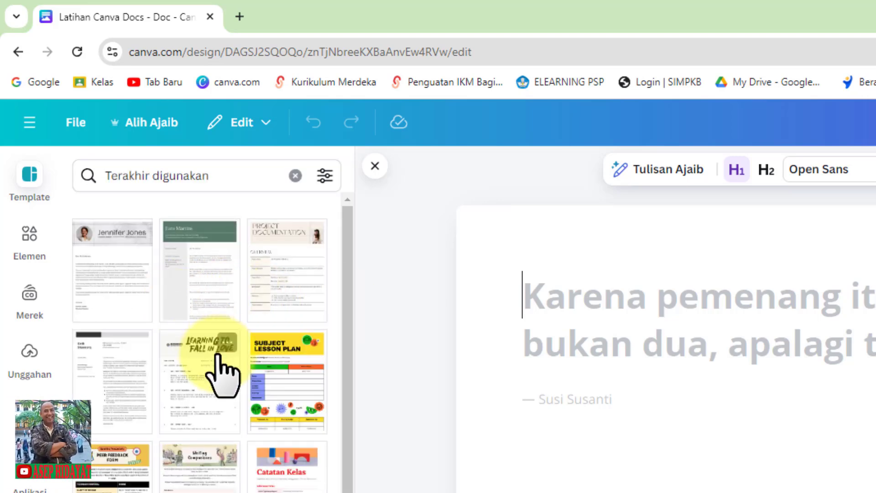
scroll(221, 372, down, 3)
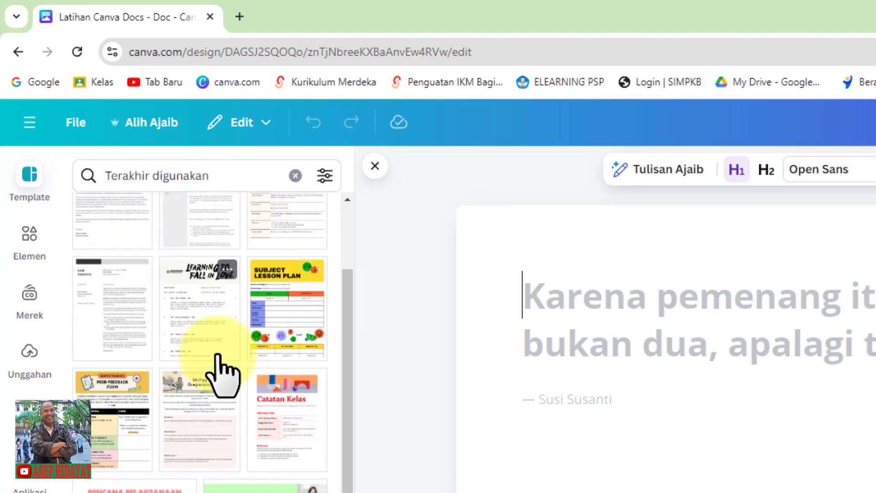
scroll(220, 372, up, 3)
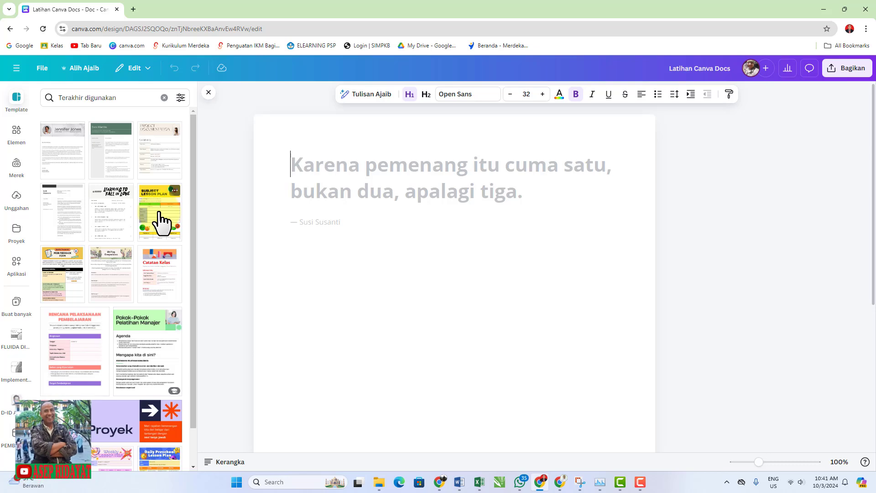
click(160, 222)
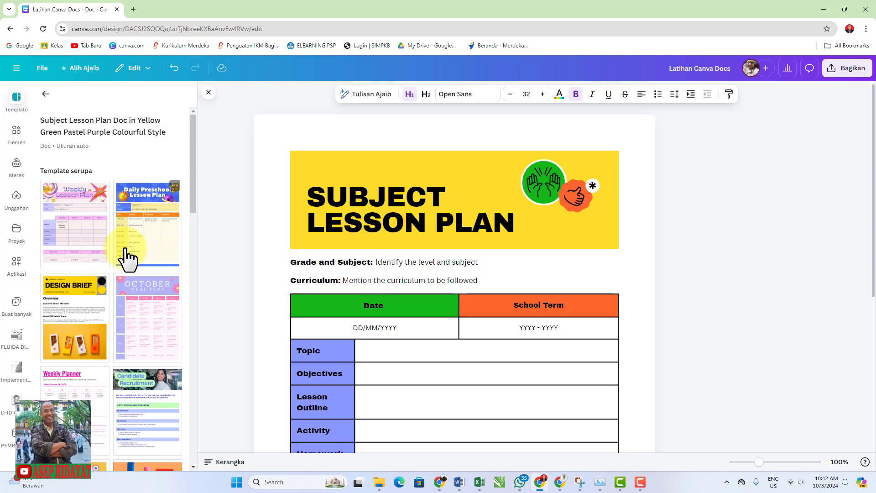
Replace the lesson plan with the purple and pink Weekly Lesson Plan template and look over its page
click(77, 232)
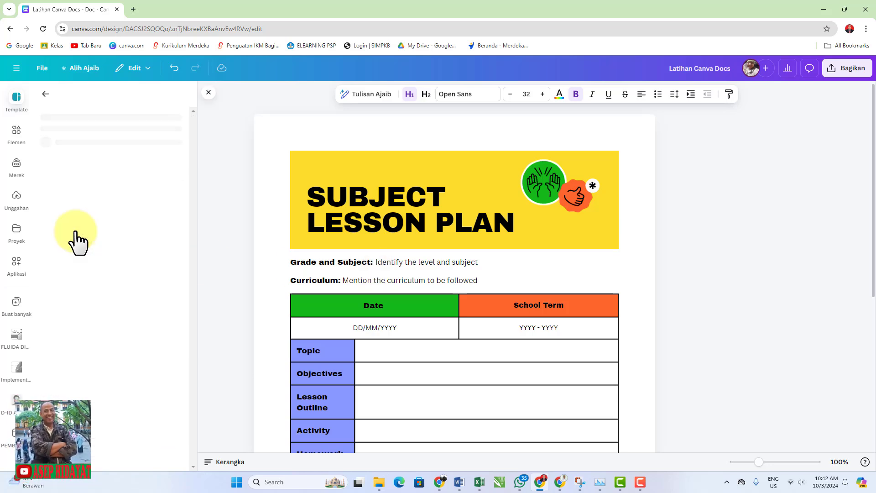
scroll(464, 299, down, 5)
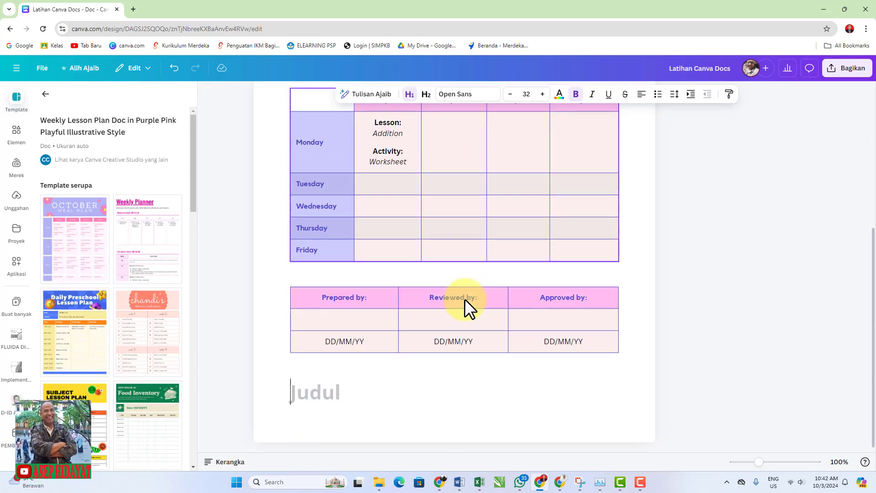
scroll(465, 299, up, 5)
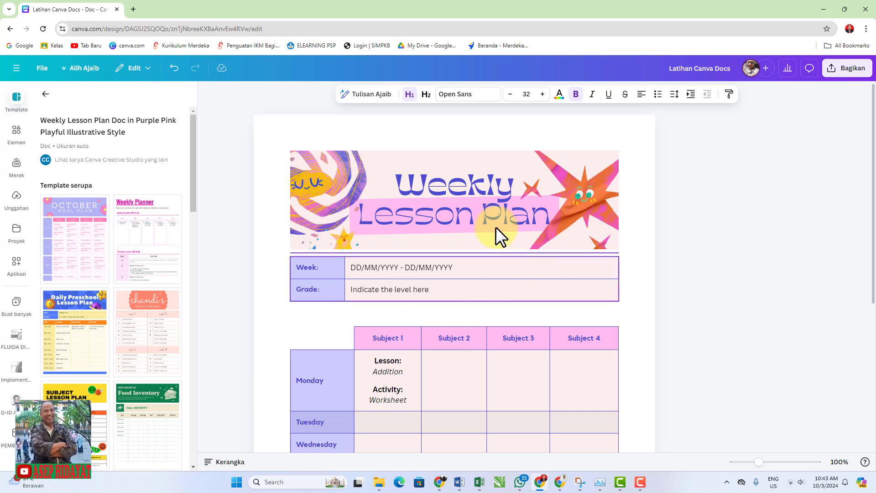
Try the Artist Letterhead template from the recently used ones, followed by the green and grey Cover Letter template
click(45, 97)
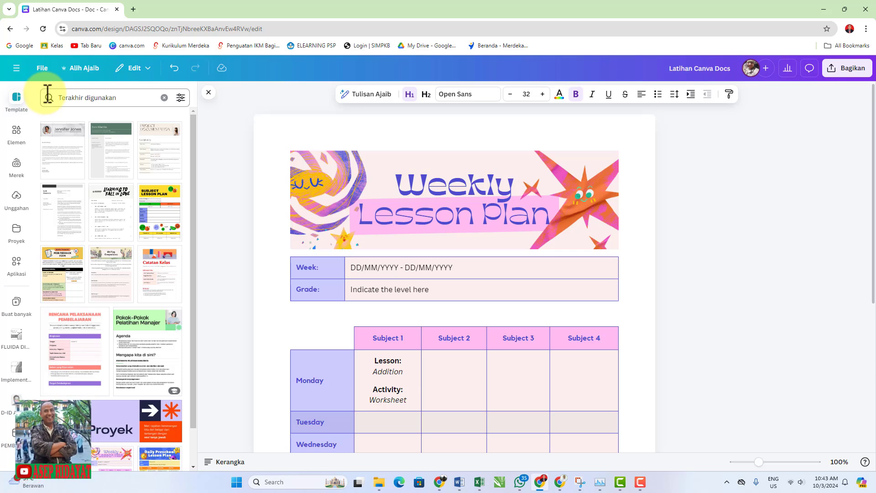
click(60, 163)
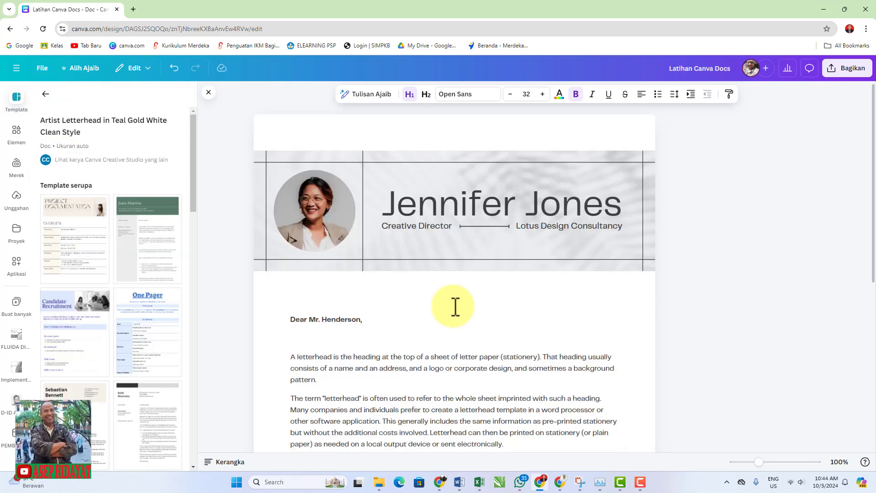
click(155, 248)
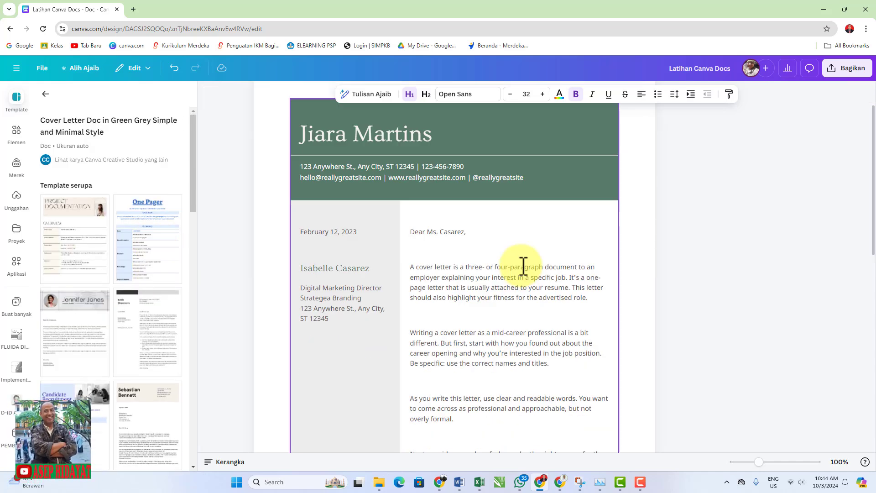
scroll(524, 266, down, 3)
scroll(524, 266, down, 6)
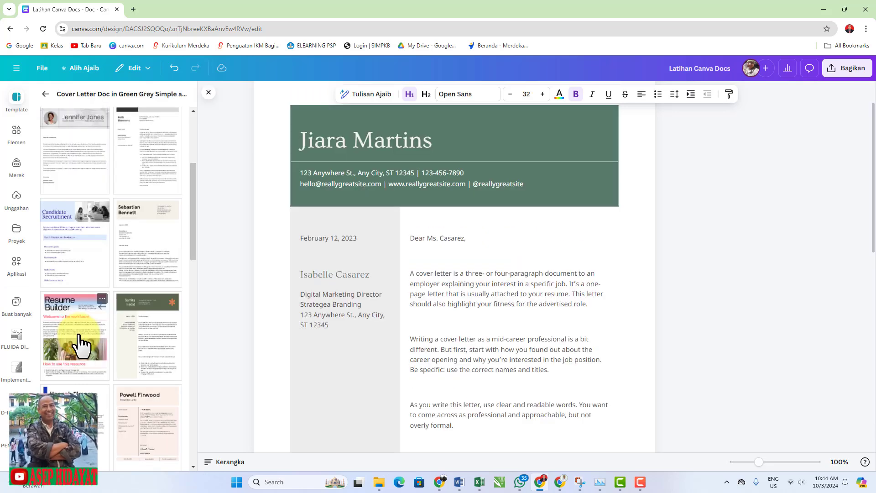
Apply the Resume Builder template to the document and review its sections
click(81, 343)
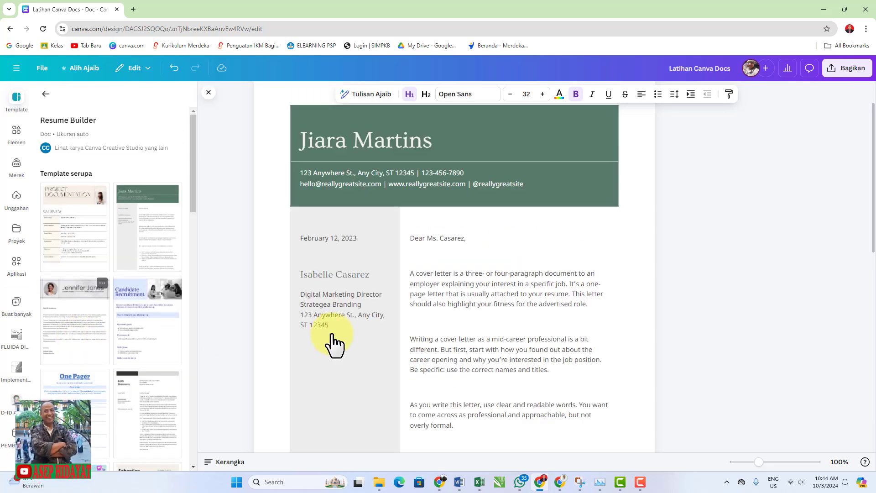
scroll(388, 320, down, 8)
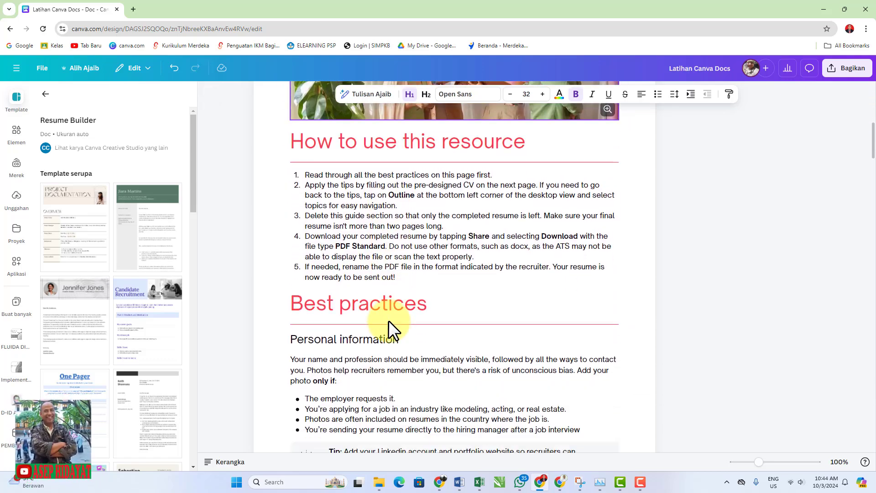
scroll(388, 320, down, 15)
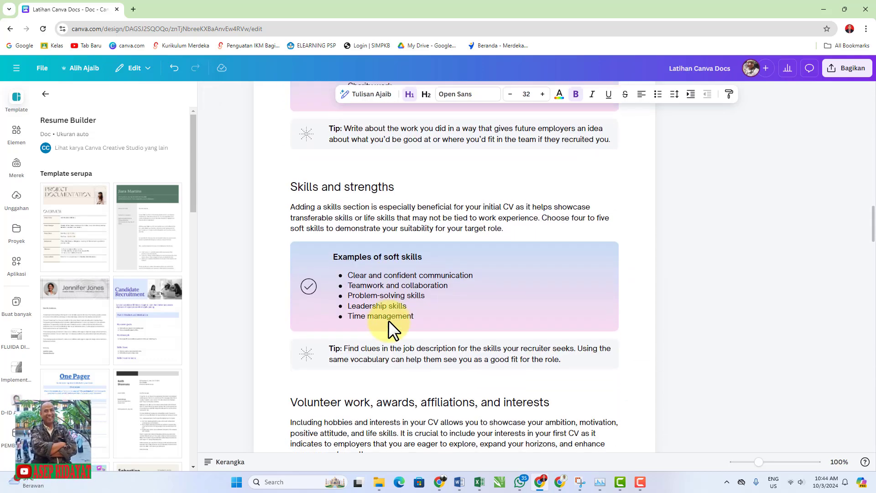
scroll(387, 320, down, 15)
scroll(390, 321, up, 8)
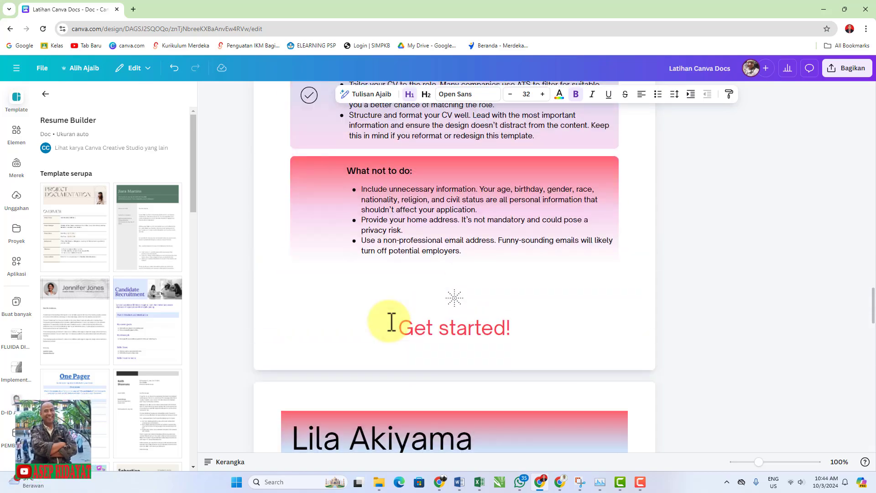
scroll(391, 322, up, 10)
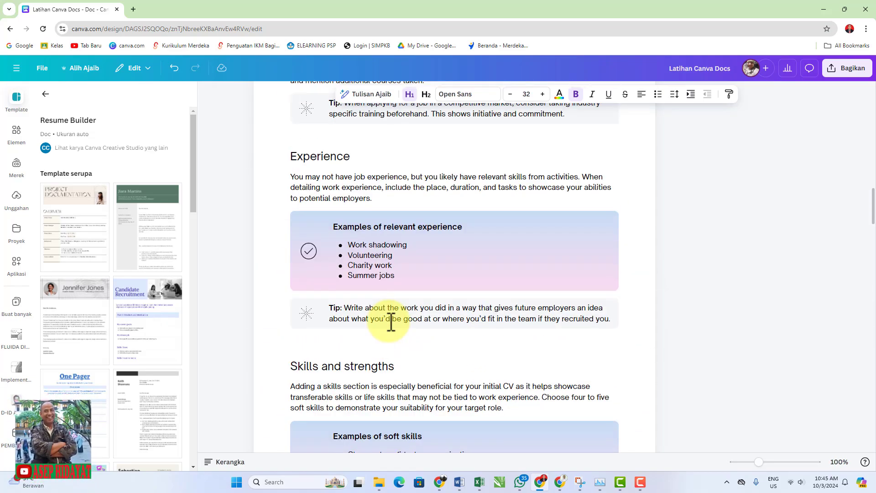
scroll(391, 321, up, 15)
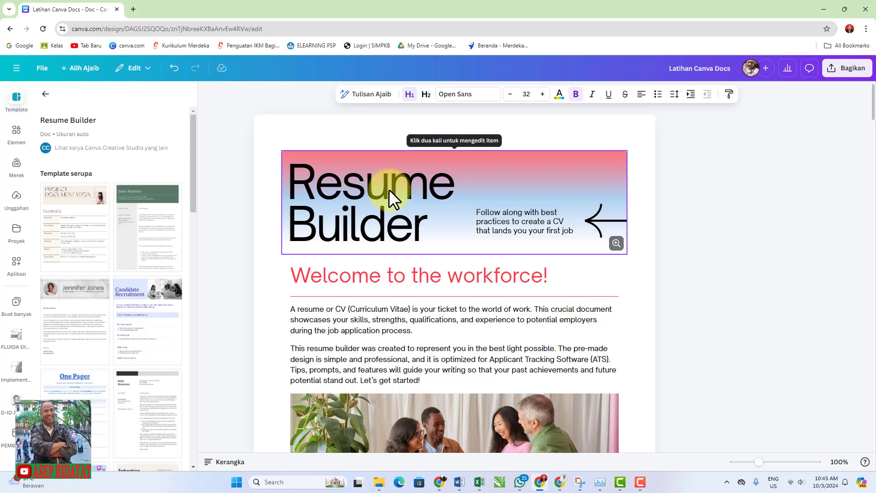
Open the Resume Builder header banner for design editing and save the edited banner back into the document
click(388, 189)
click(476, 135)
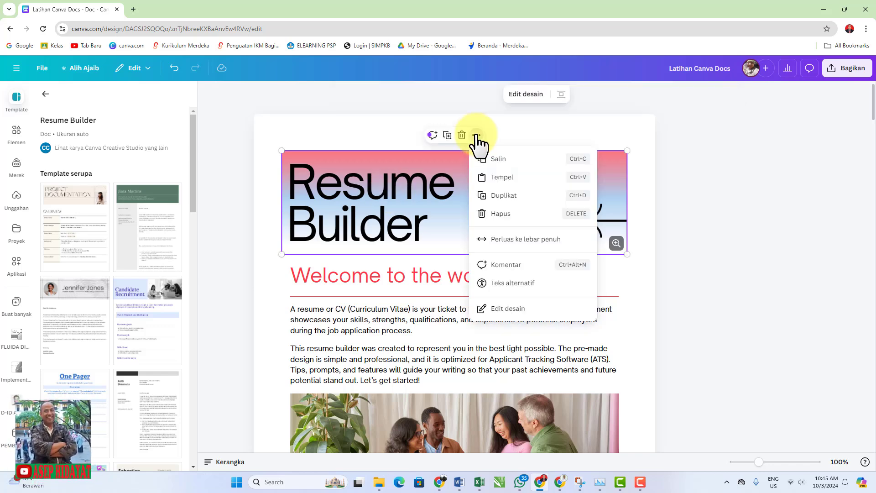
click(509, 308)
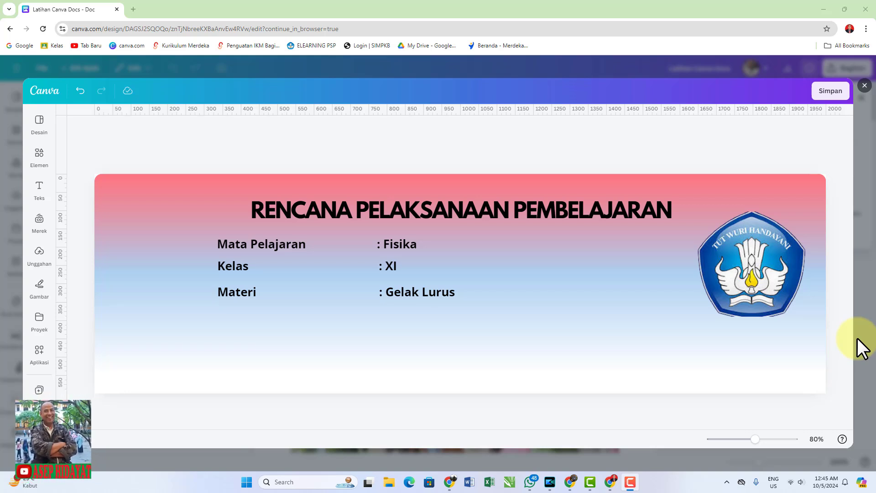
click(828, 94)
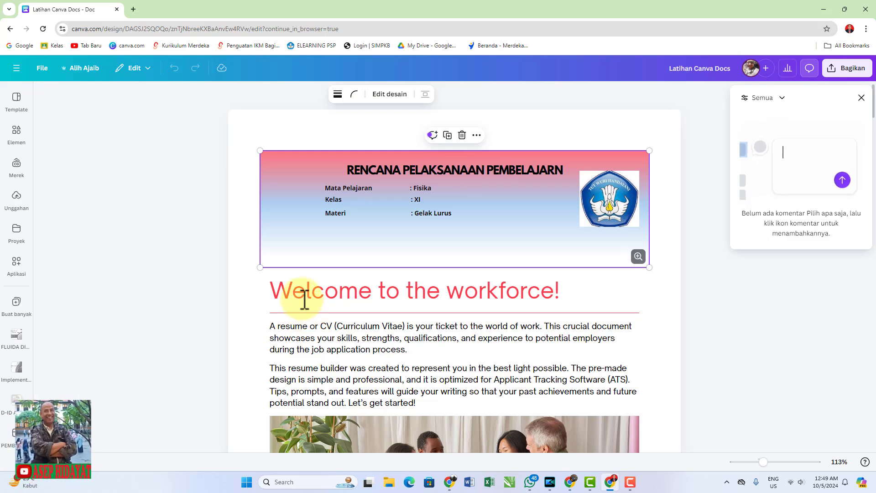
Select the "Welcome to the workforce!" heading and the two introductory paragraphs below it to review the replaceable text
click(278, 290)
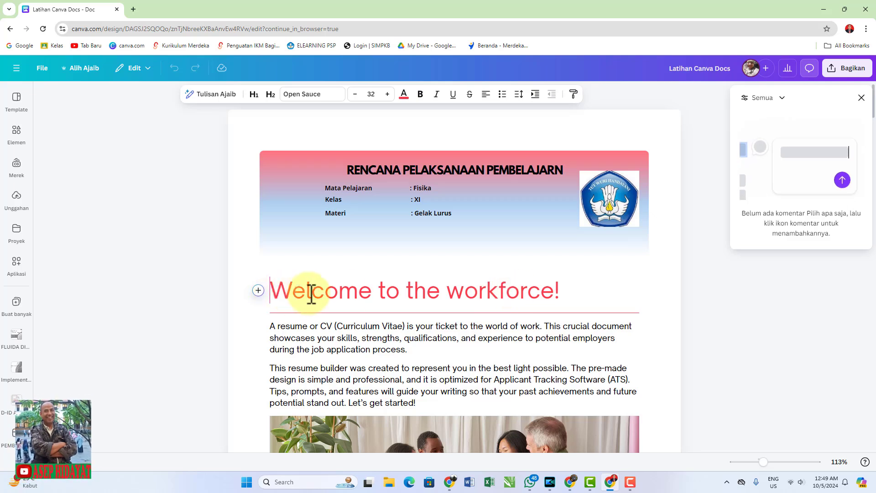
drag(311, 293, 537, 290)
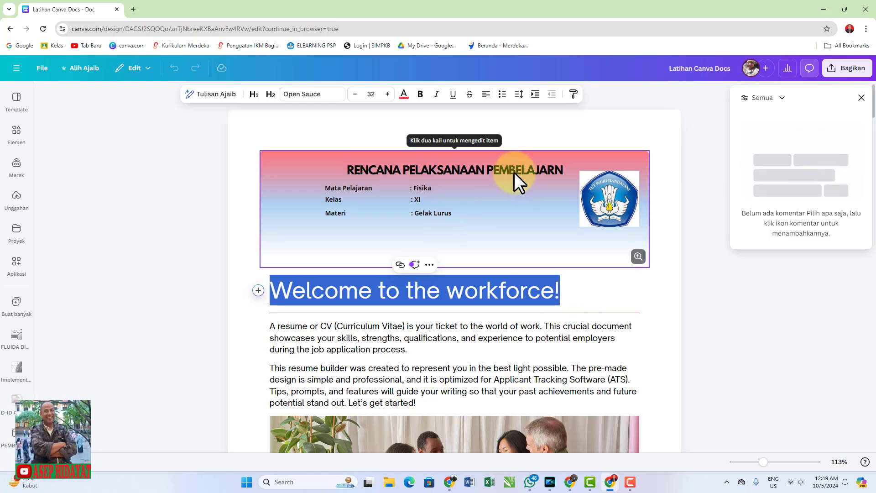
click(573, 337)
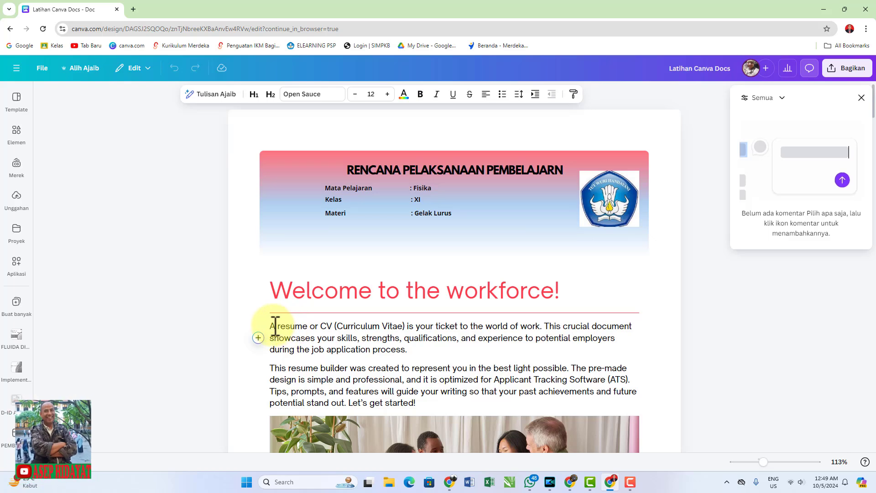
drag(271, 326, 444, 407)
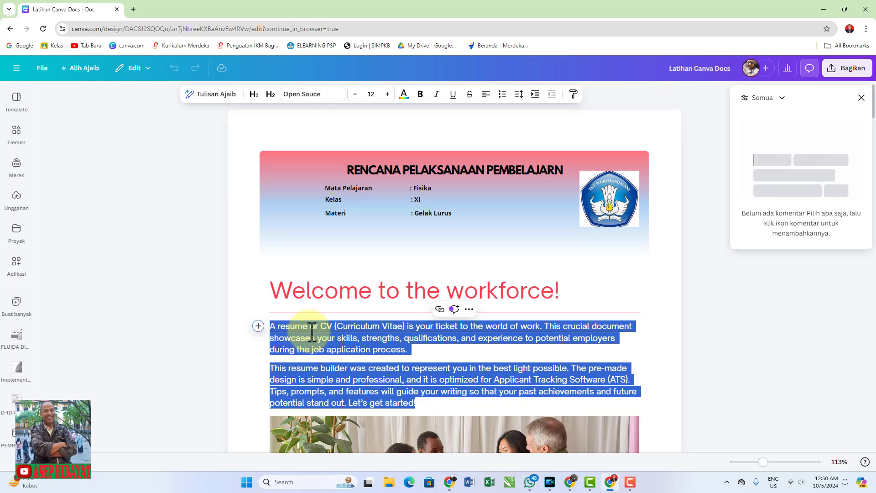
Select the group photo below the introduction and look over the "How to use this resource" section
scroll(417, 318, down, 4)
click(417, 317)
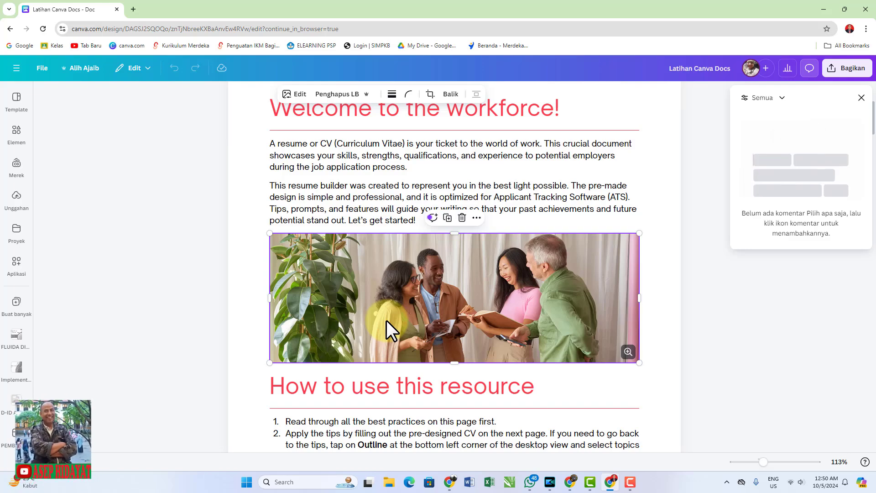
scroll(386, 320, down, 5)
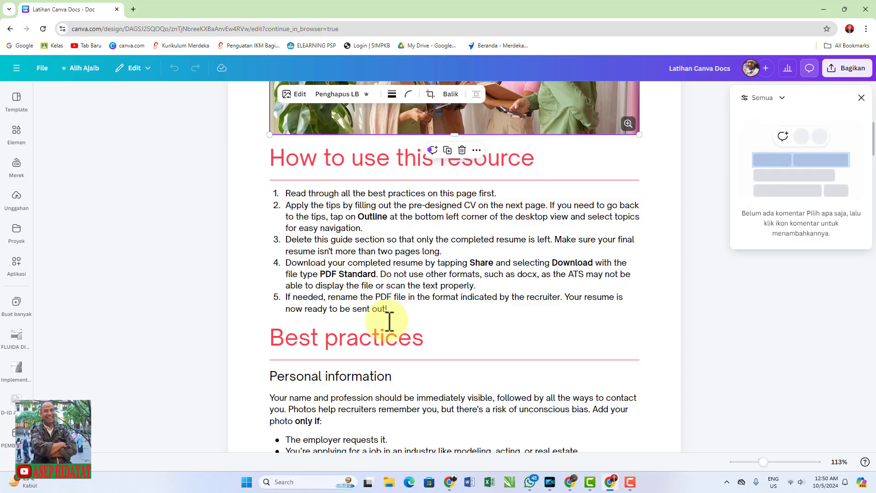
Place the cursor on the empty line below "Available upon request" at the document's end and open its list of insertable content
scroll(483, 317, down, 20)
scroll(485, 318, down, 15)
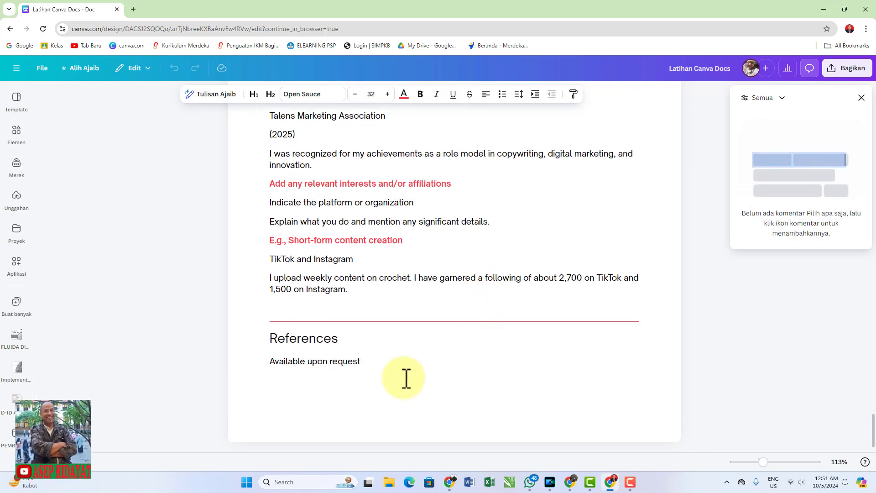
click(343, 389)
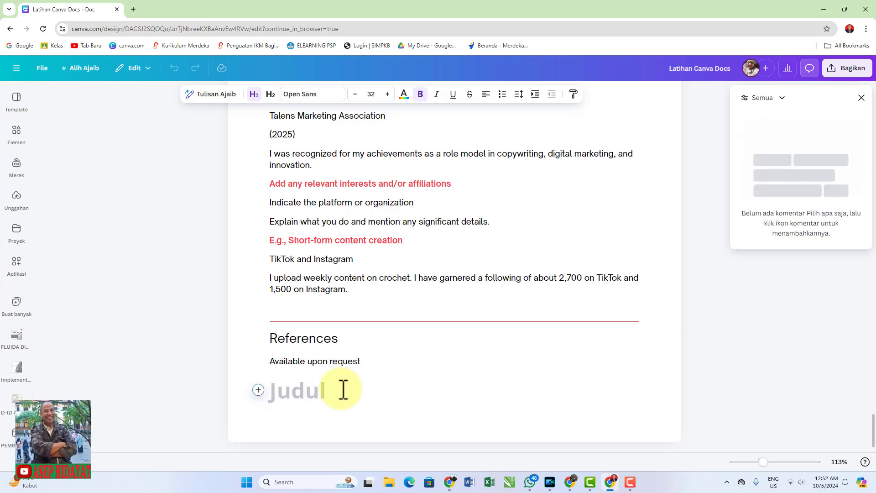
click(258, 391)
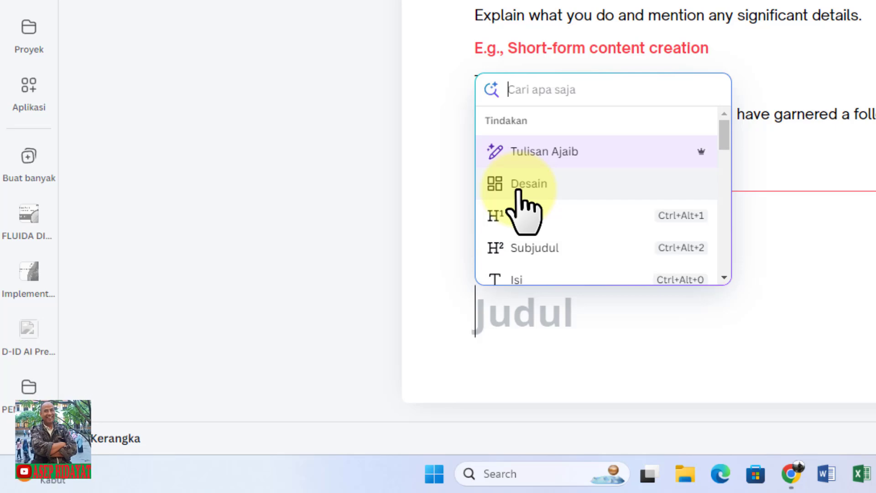
Look through the insertable content types, including Tabel, Pemisah, Batas halaman, the list styles, Kolom, Kotak sorotan and Tanggal
drag(729, 137, 724, 150)
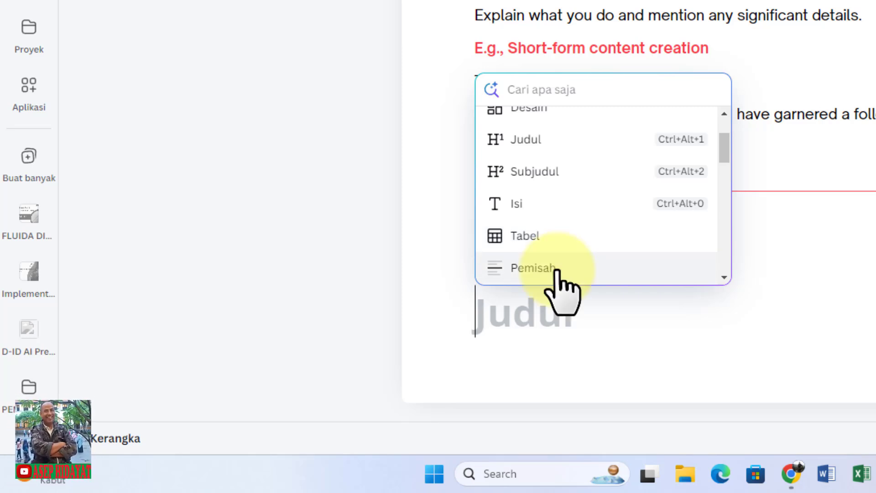
scroll(725, 165, down, 3)
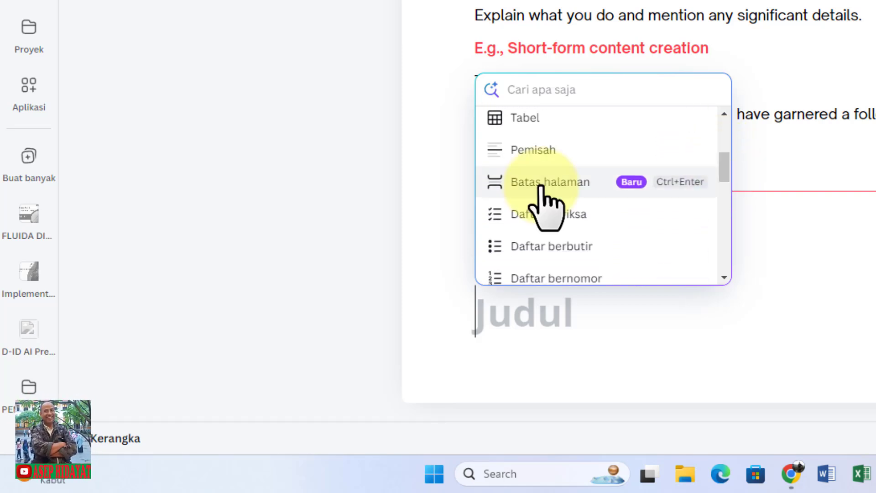
scroll(561, 182, down, 1)
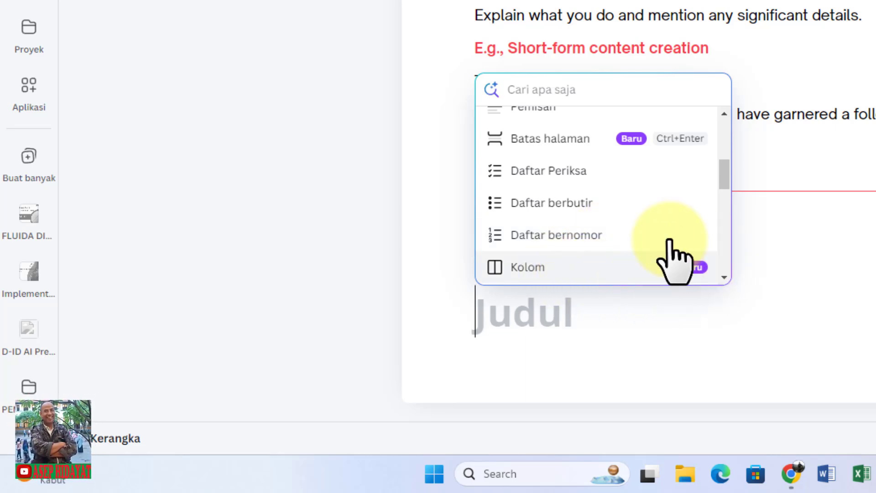
scroll(618, 265, down, 3)
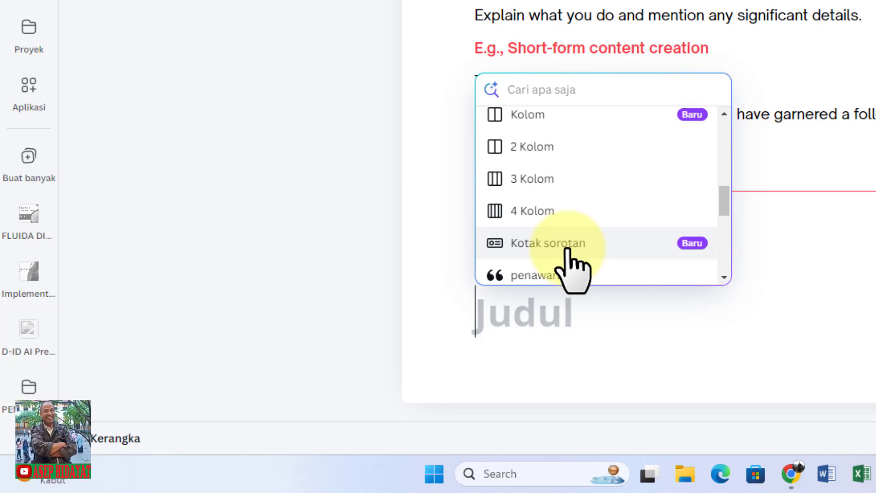
scroll(728, 228, down, 3)
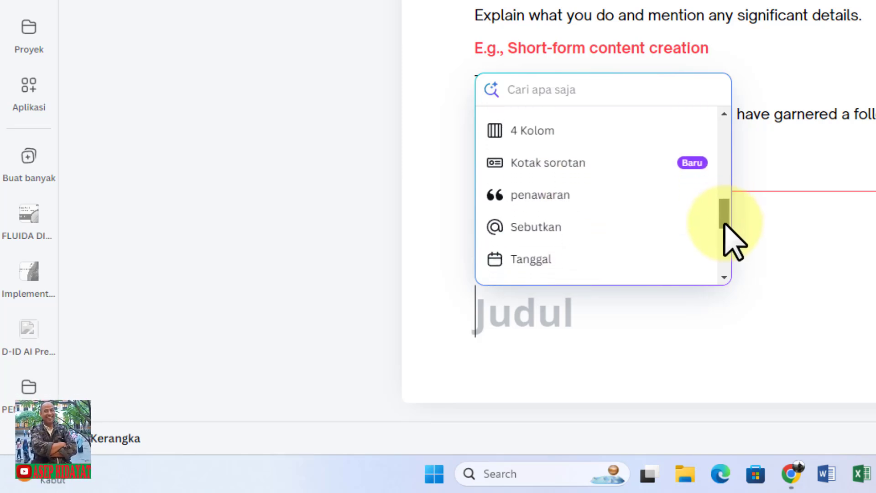
drag(724, 226, 722, 240)
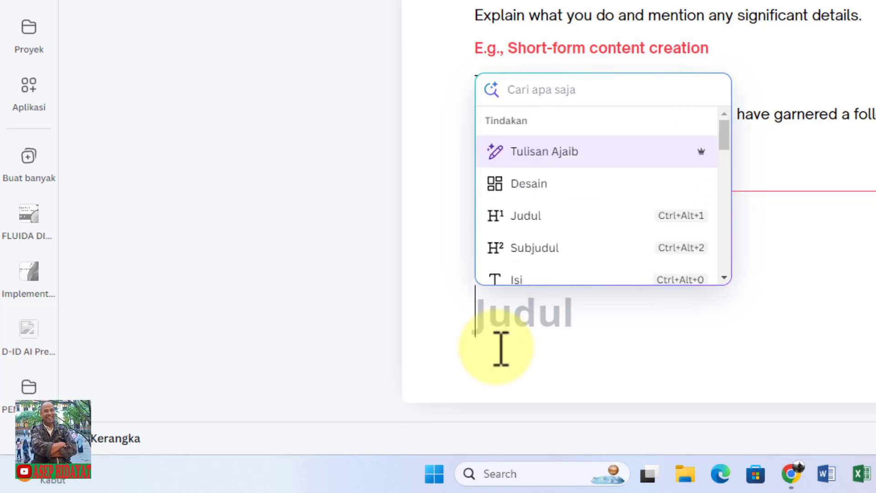